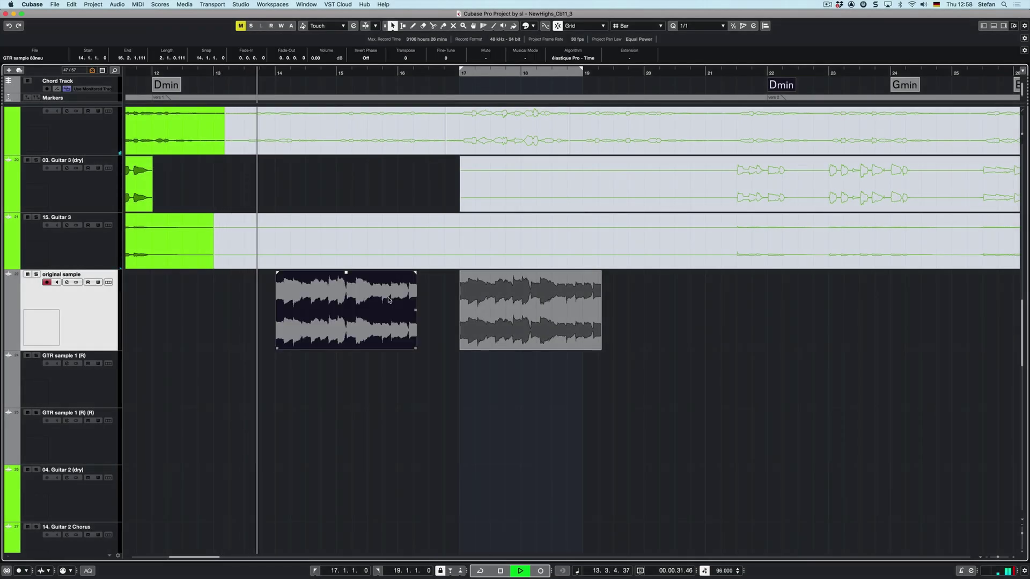
Select both guitar sample events and enable Musical Mode so they fit the project tempo
key("shift+Right")
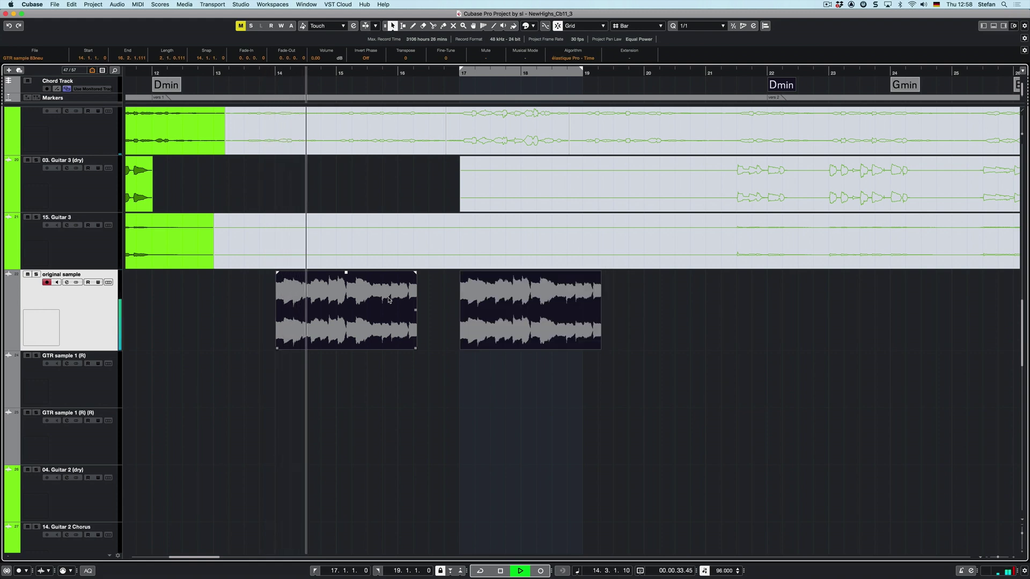
left_click(500, 234)
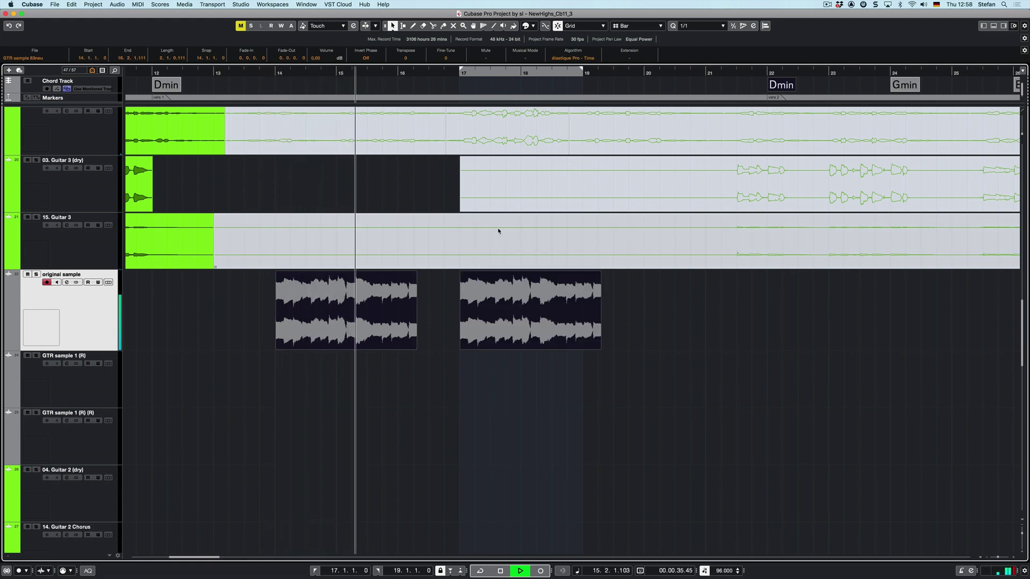
left_click(524, 60)
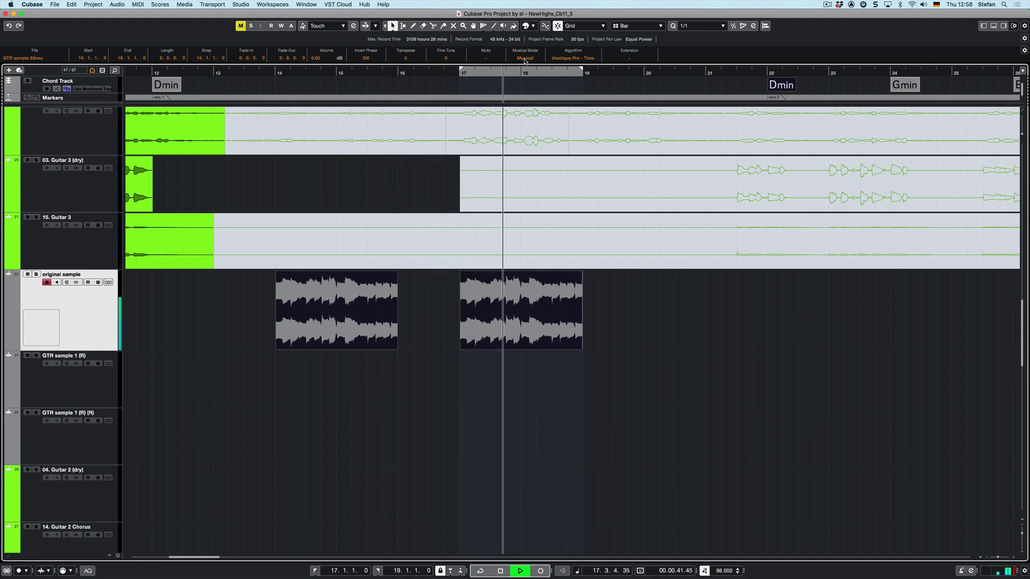
Loop the sample's range, set the event's Extension to Melodyne and select notes in its editor
key("KP_Divide")
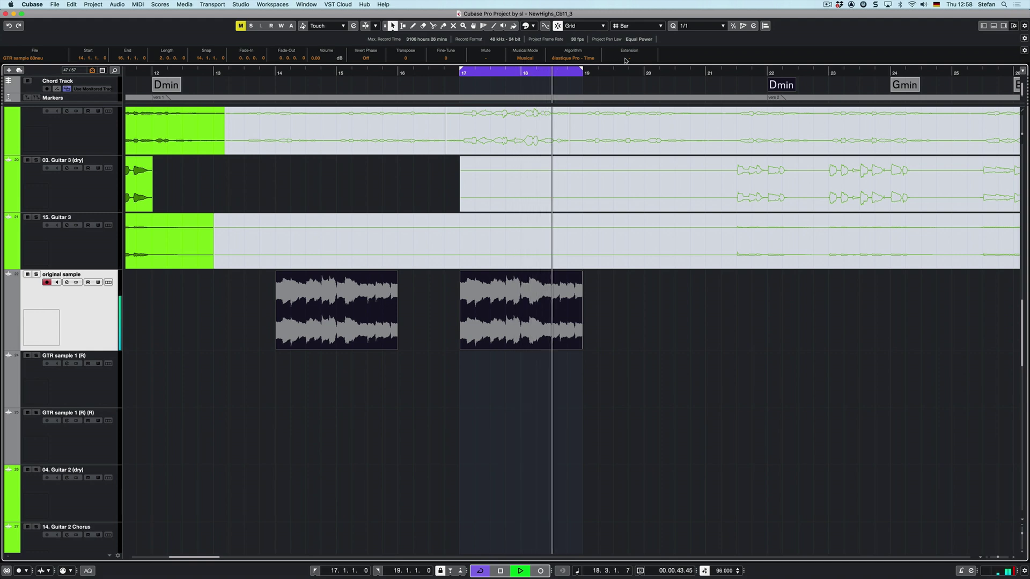
left_click(624, 59)
left_click(624, 66)
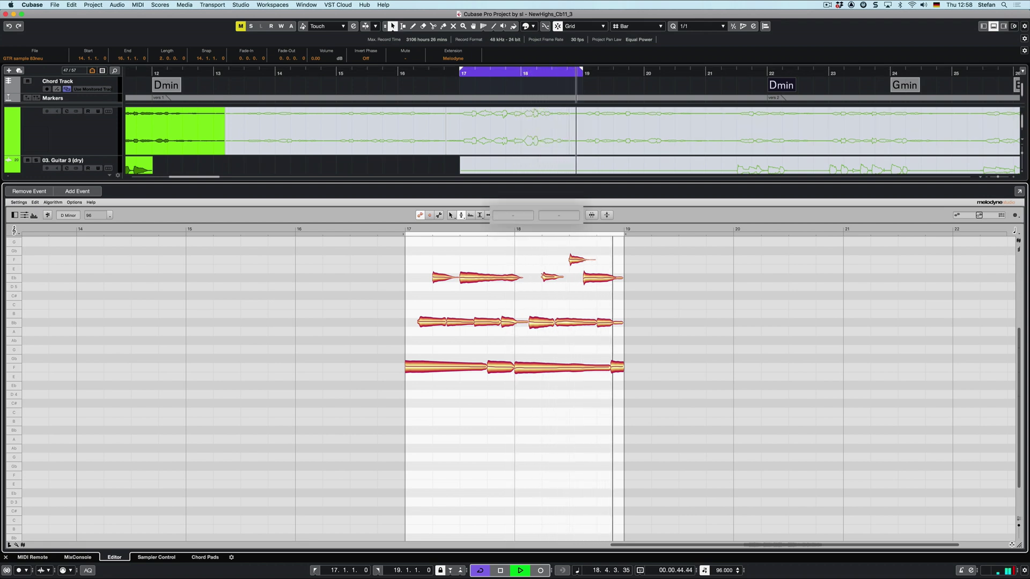
left_click(482, 278)
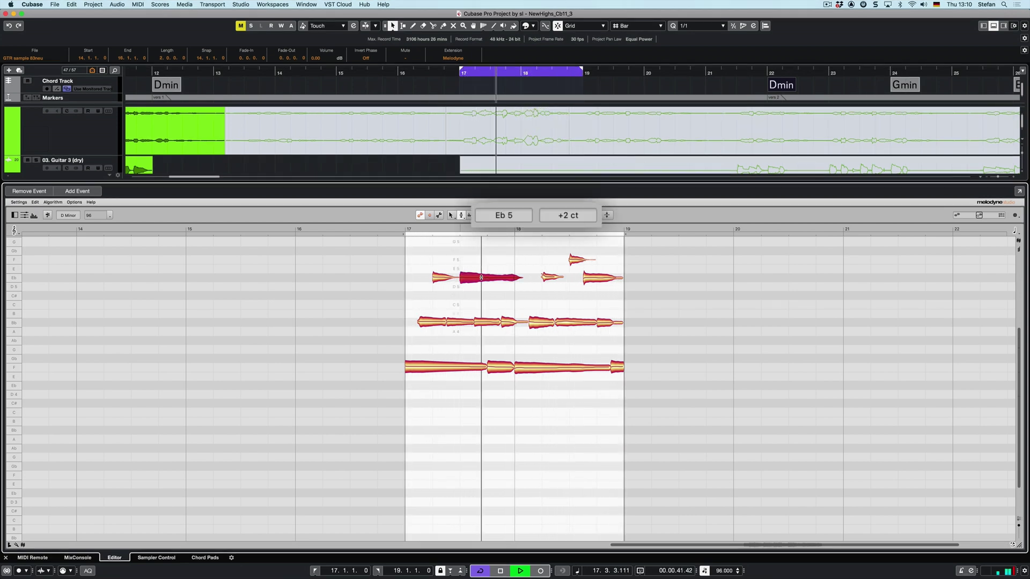
left_click(486, 321)
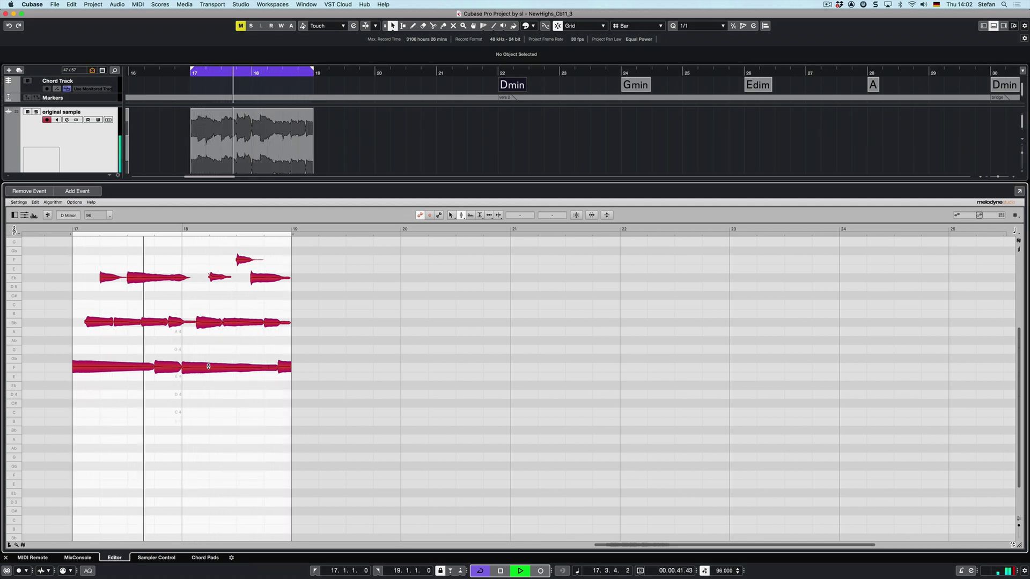
Drag all notes down several semitones, repeat the event three times, and nudge a top note back to G4
left_click_drag(208, 367, 208, 438)
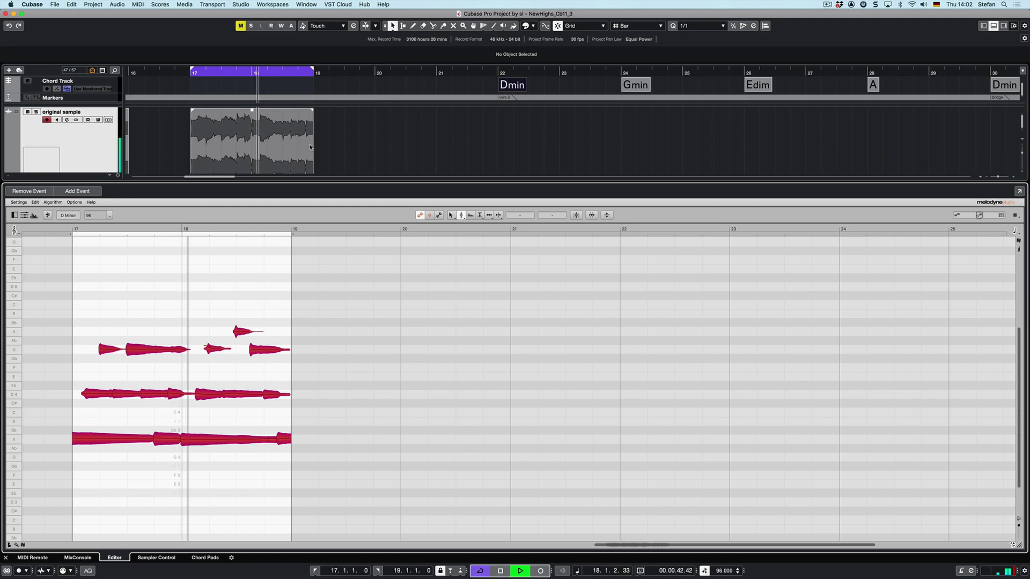
left_click_drag(313, 150, 683, 149)
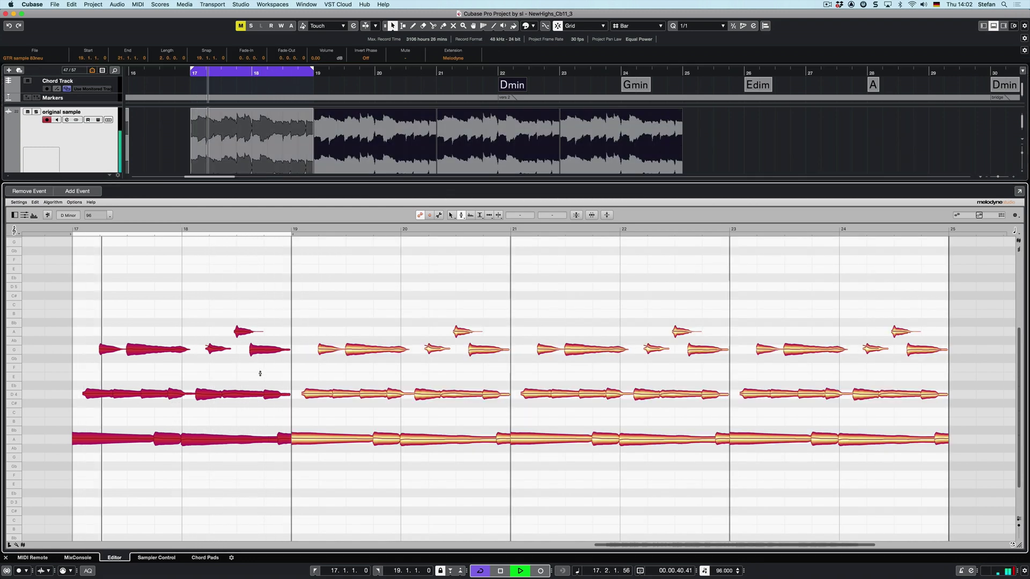
left_click(260, 373)
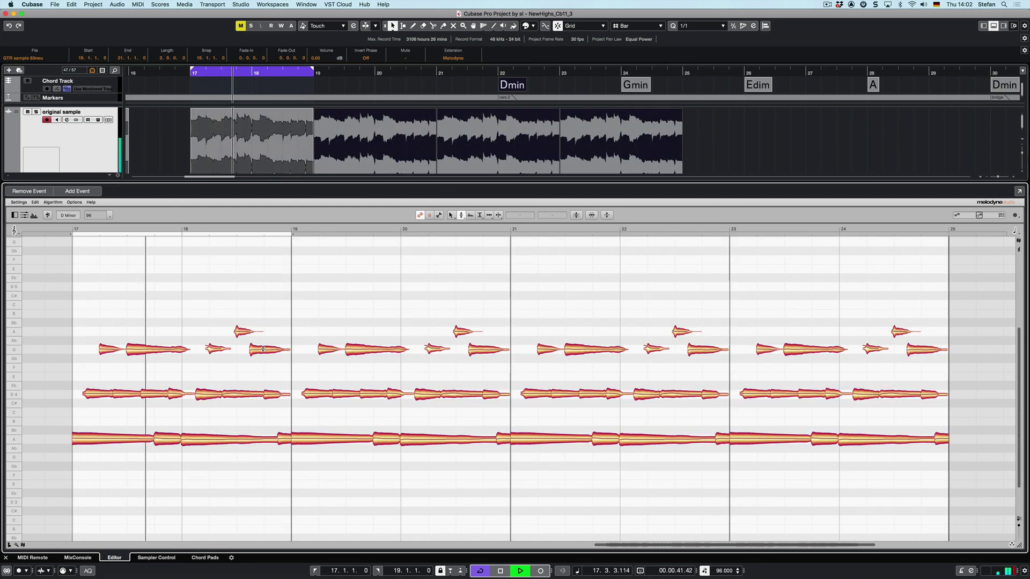
left_click_drag(263, 349, 272, 305)
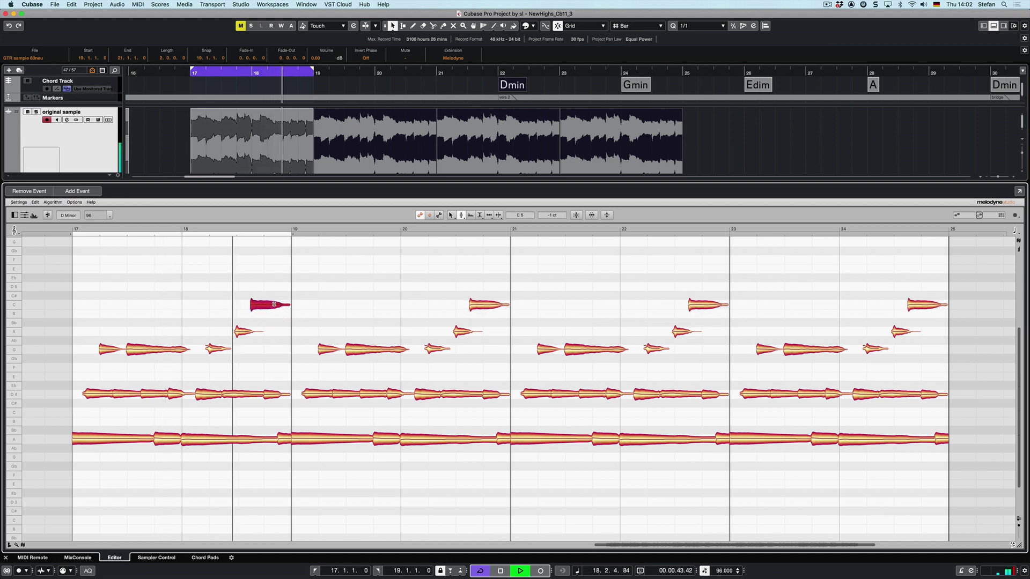
left_click_drag(273, 305, 272, 349)
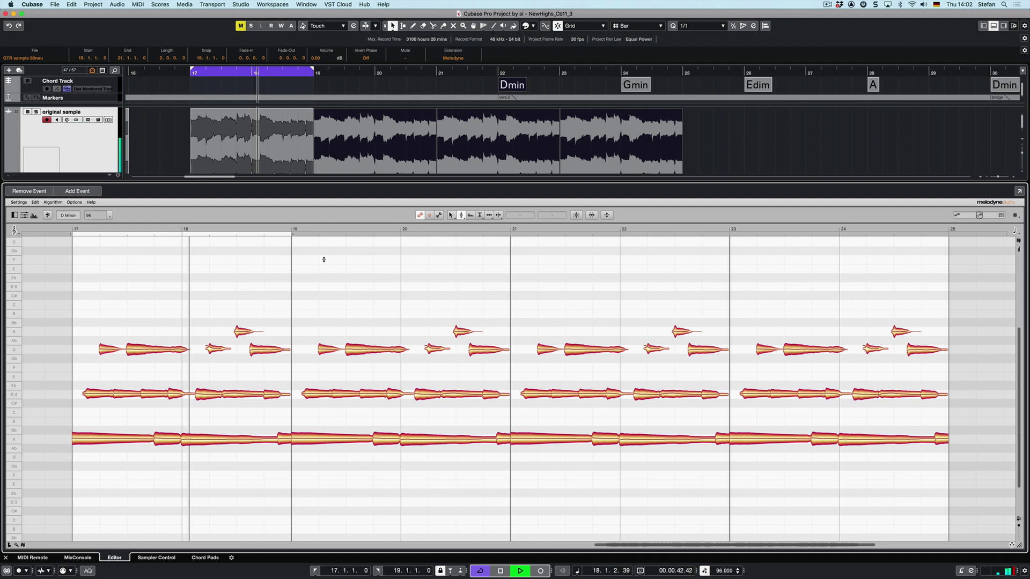
Convert the repeats to real copies, raise a second-copy note to A4 and lower one near bar 21
right_click(389, 156)
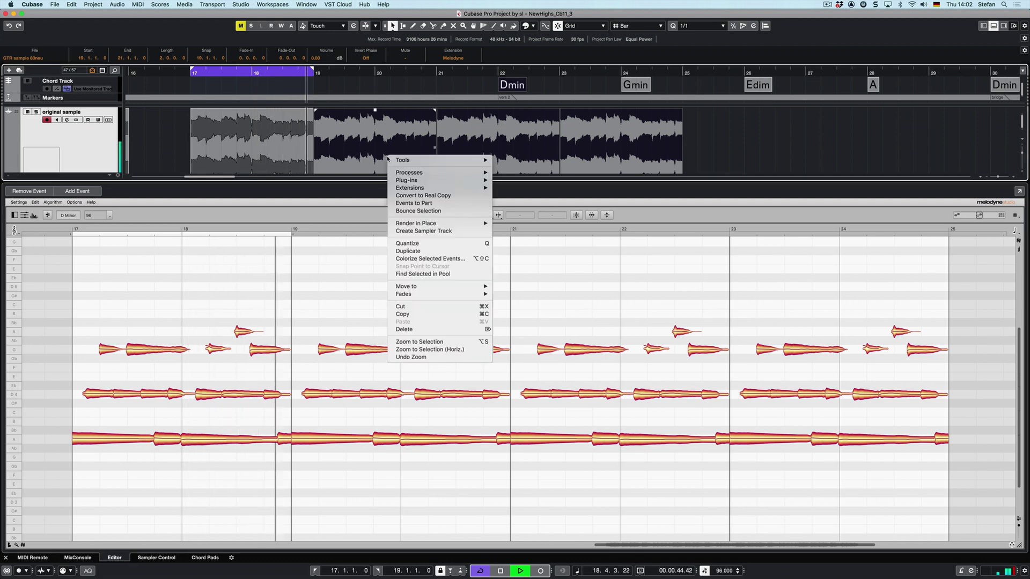
left_click(411, 196)
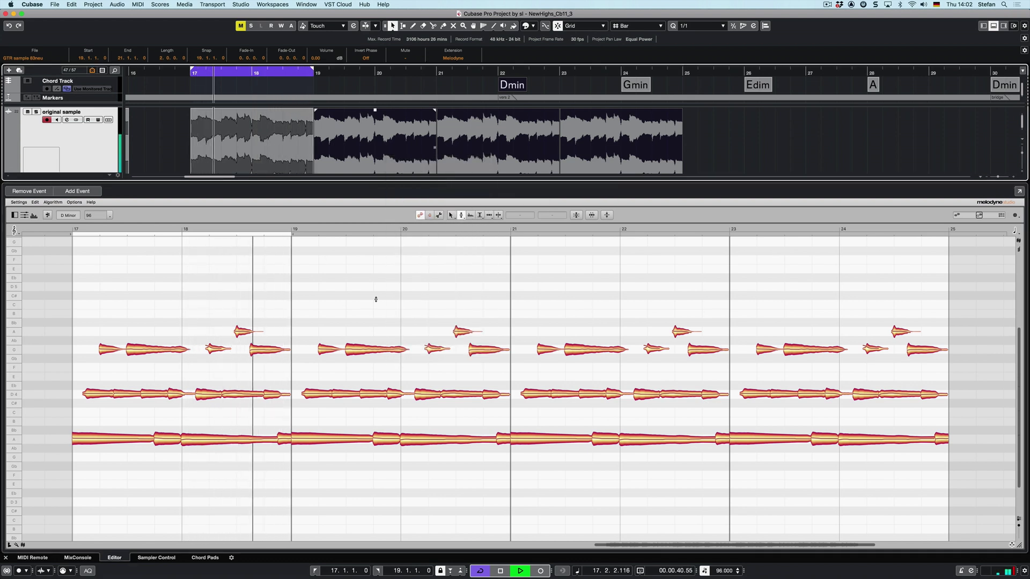
left_click_drag(377, 349, 366, 334)
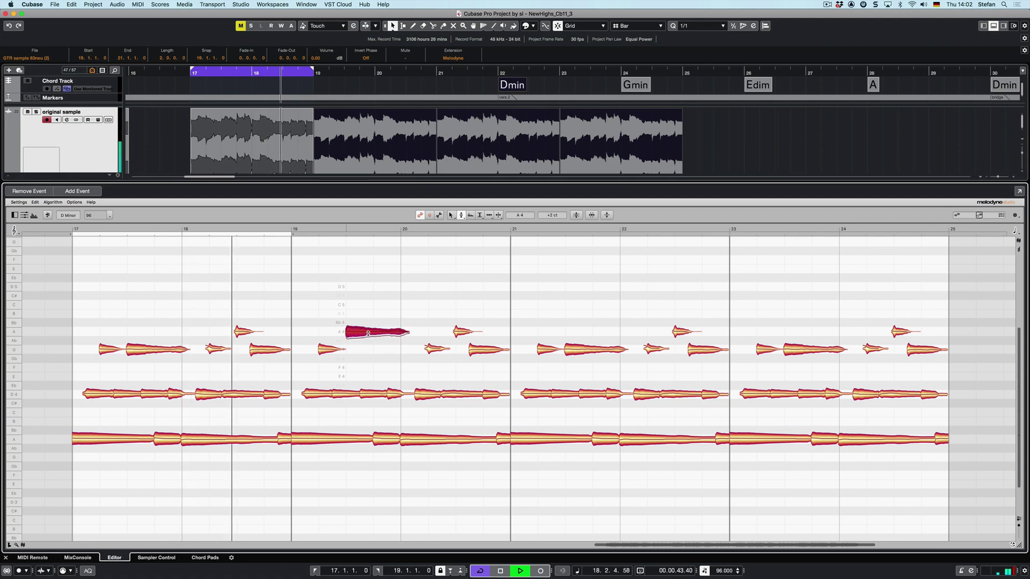
left_click_drag(579, 349, 579, 368)
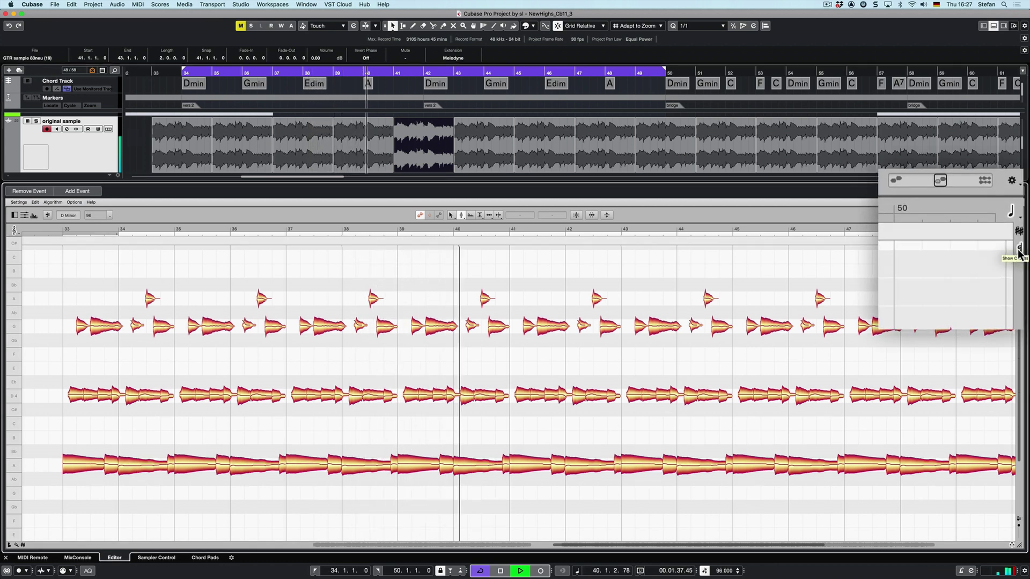
Enable Use DAW Chords in Melodyne and set the pitch grid display to Chord
left_click(1017, 251)
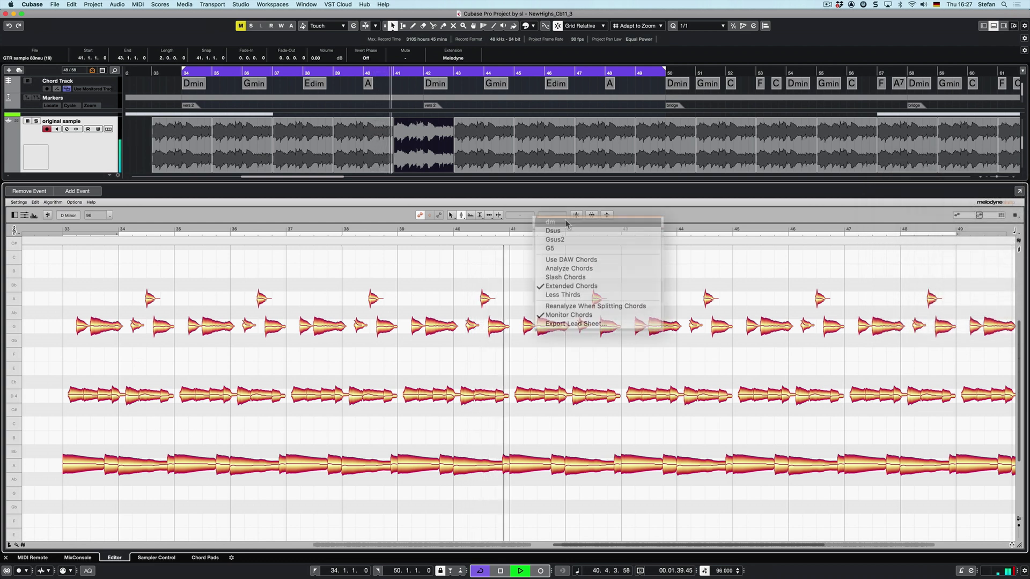
left_click(659, 254)
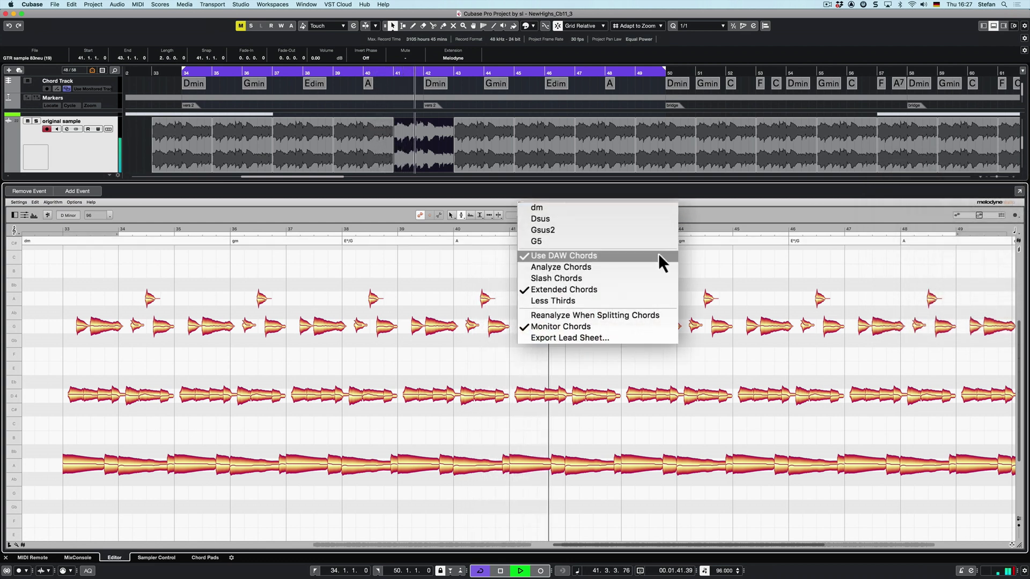
left_click(15, 233)
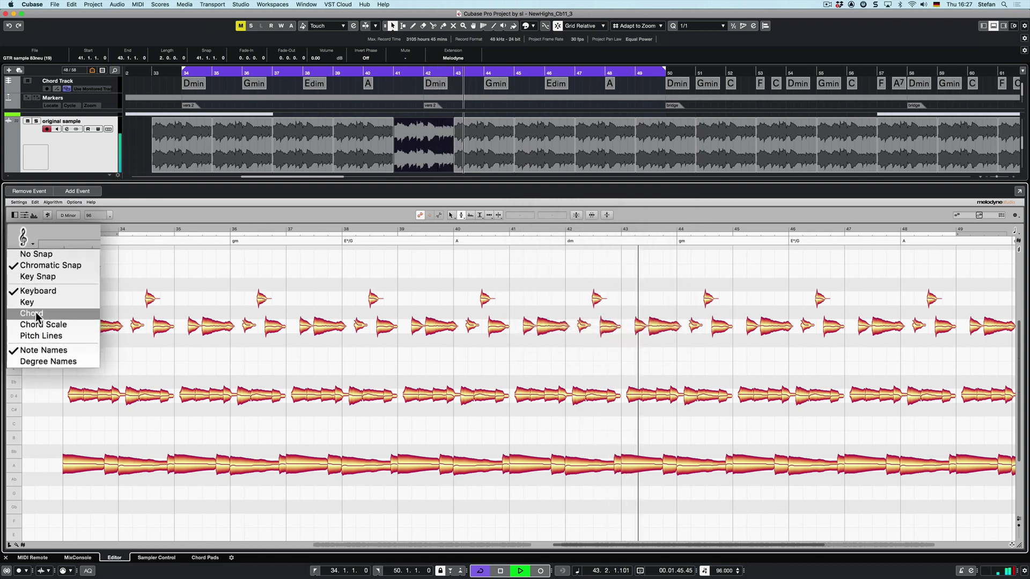
left_click(35, 312)
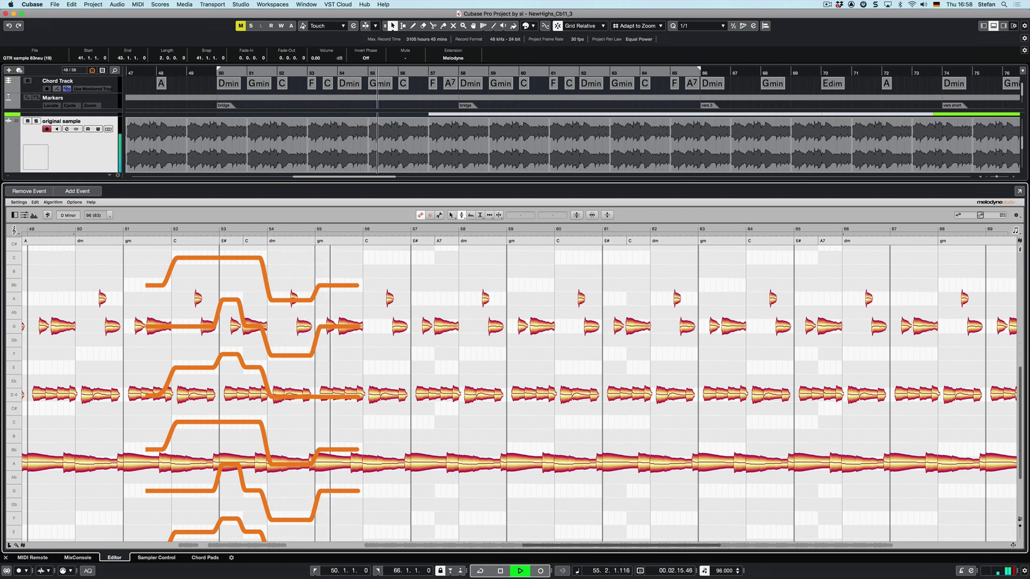
Set the pitch grid to Chord Snap and snap the later bars' notes to chord pitches
left_click(15, 230)
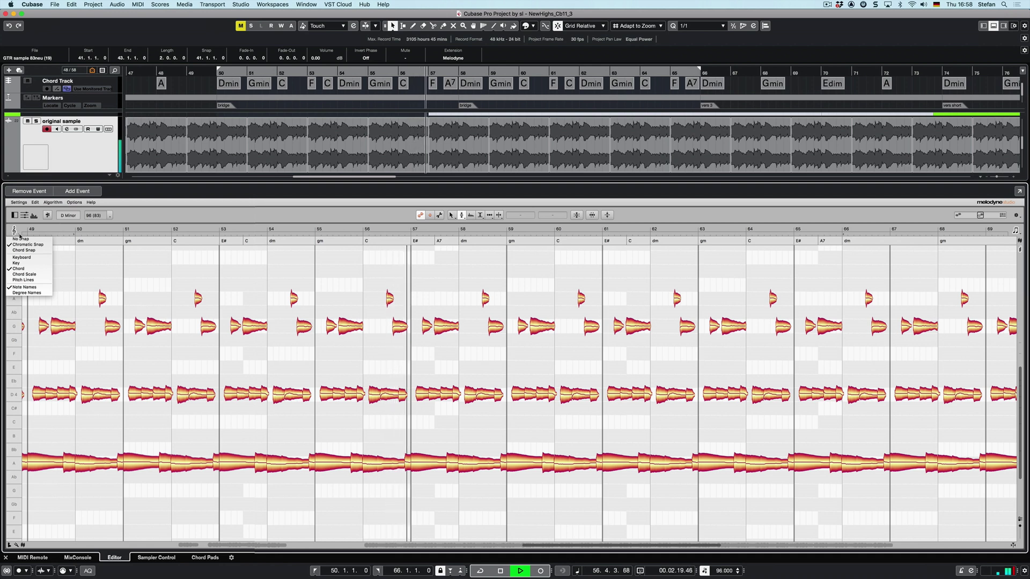
left_click(33, 251)
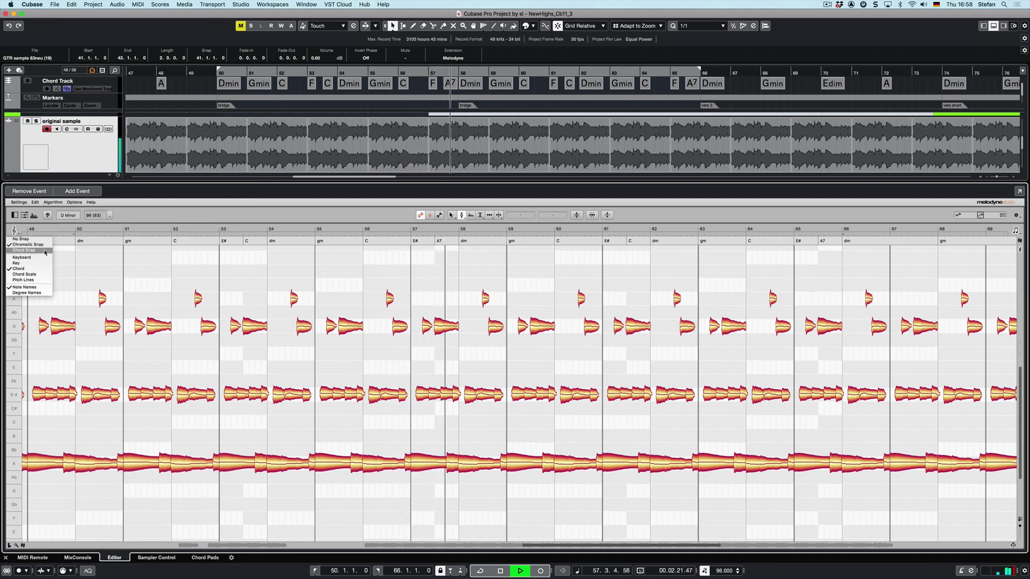
left_click_drag(356, 288, 871, 483)
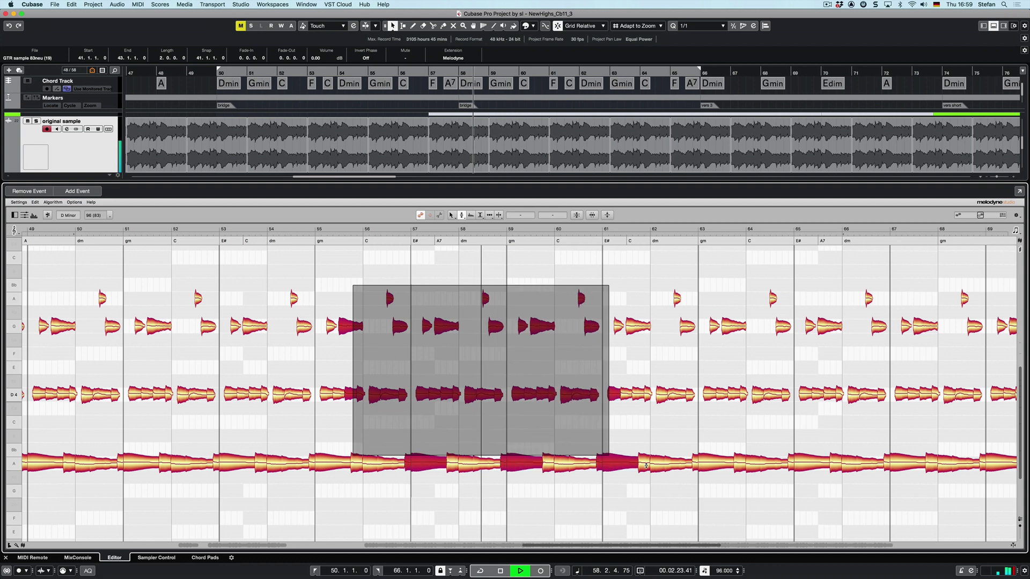
double_click(625, 392)
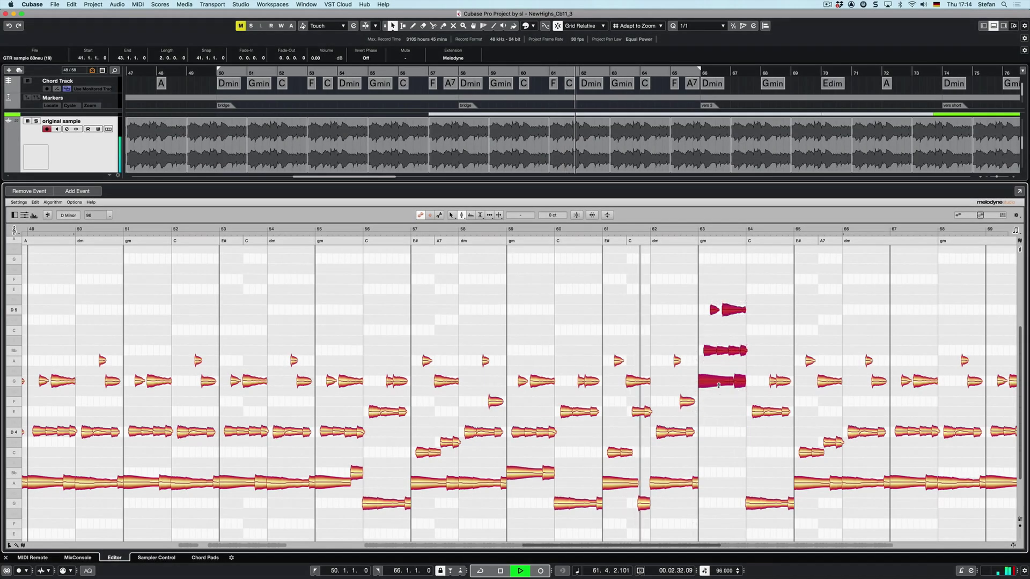
left_click_drag(718, 298, 733, 310)
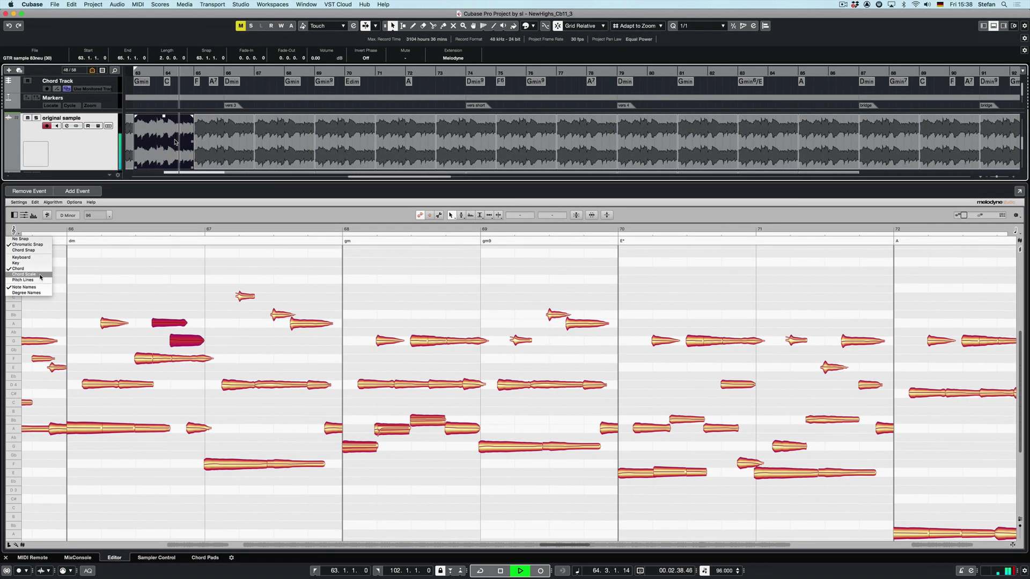
Change the snap mode, move two selected notes down two semitones and adjust the bar 70 note
left_click(41, 276)
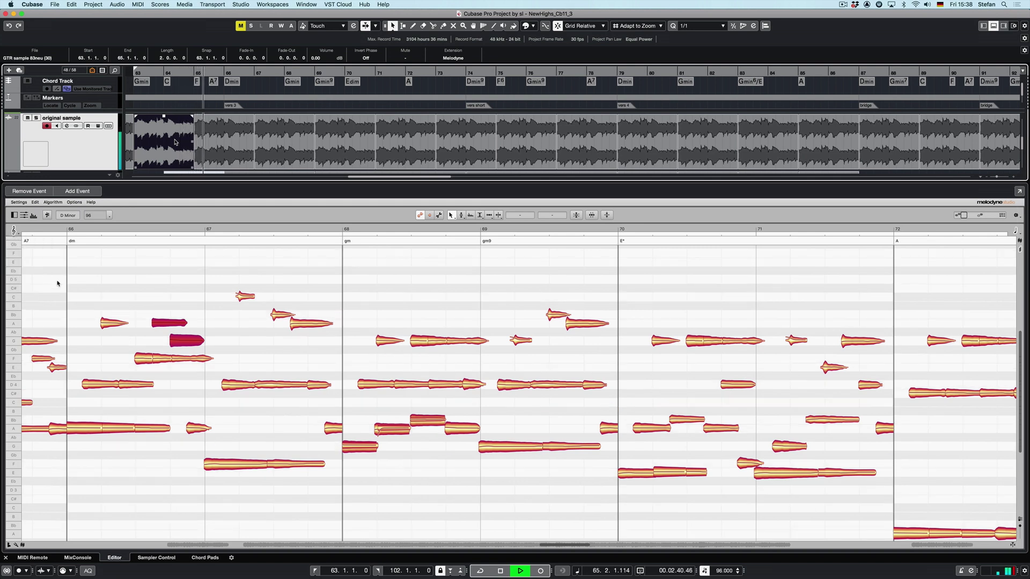
left_click_drag(187, 343, 192, 384)
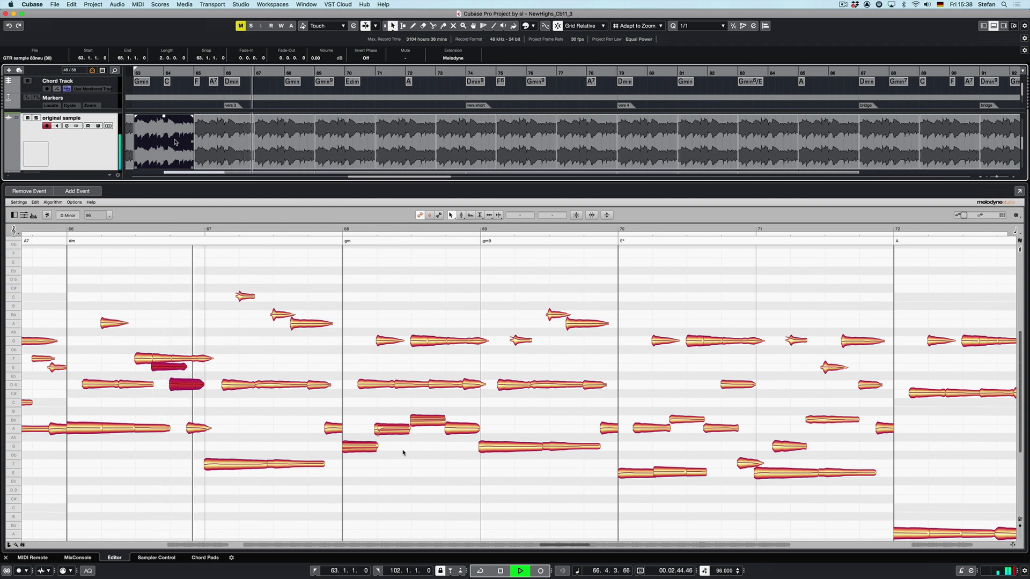
left_click(667, 475)
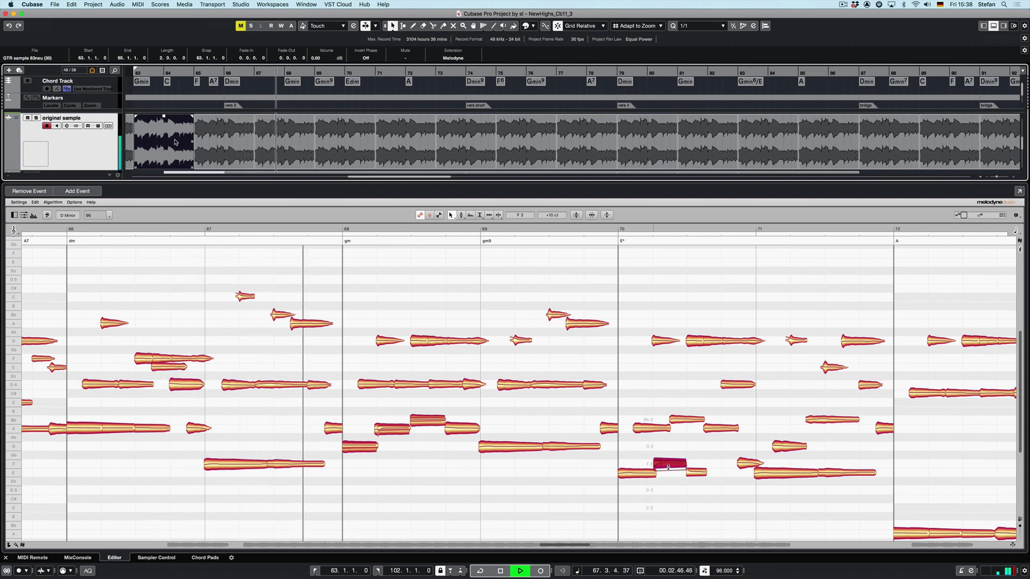
left_click_drag(686, 472, 697, 448)
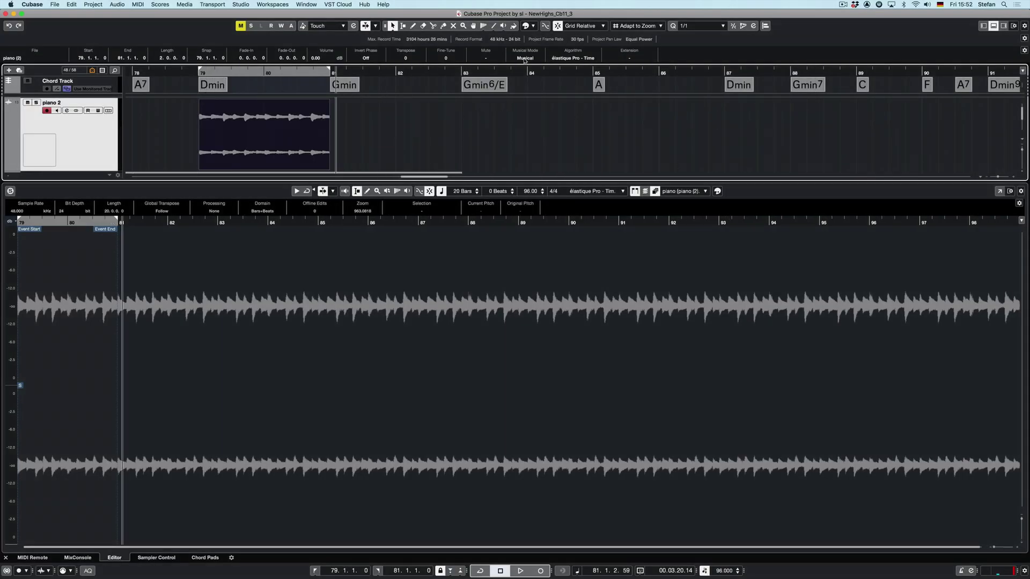
Open the piano sample in Melodyne, repeat its event twice and convert the repeats to real copies
left_click(626, 67)
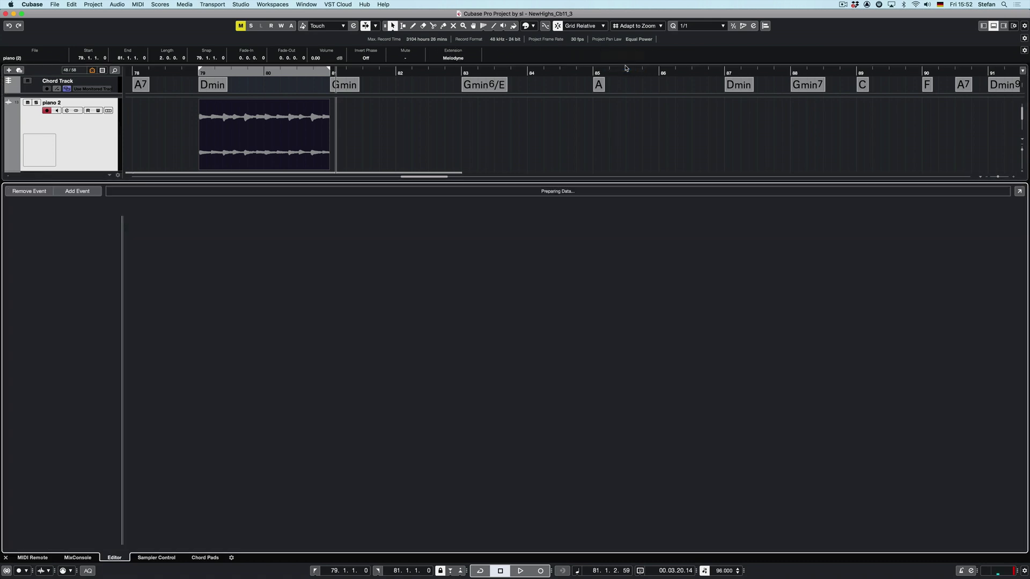
key("super+d")
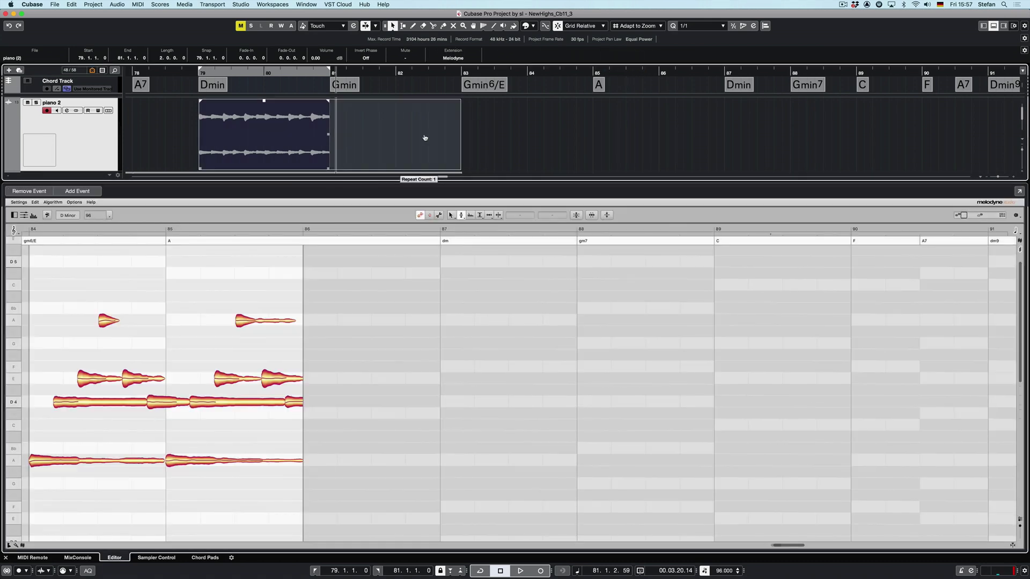
key("super+d")
key("super+d")
right_click(708, 127)
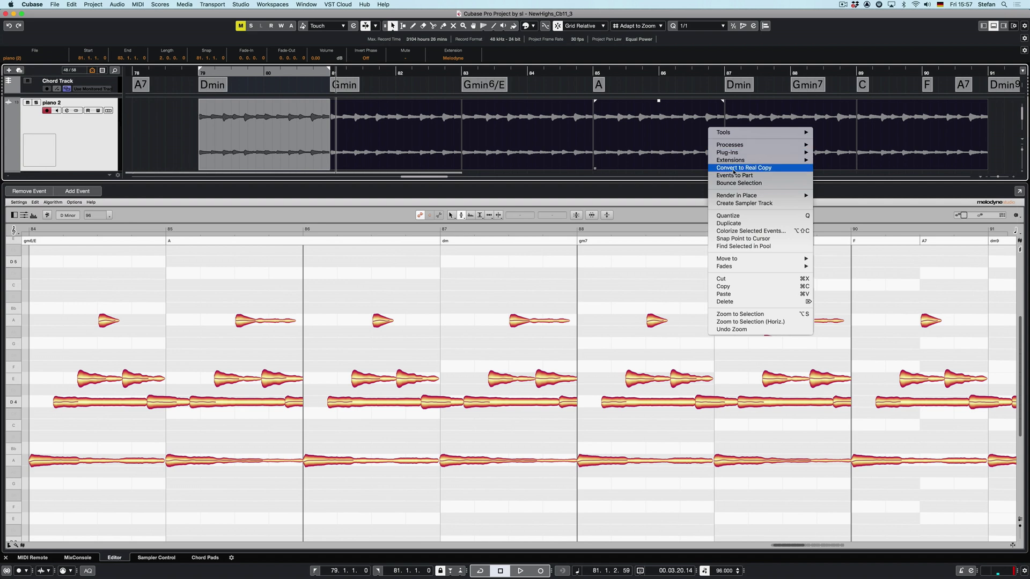
left_click(744, 168)
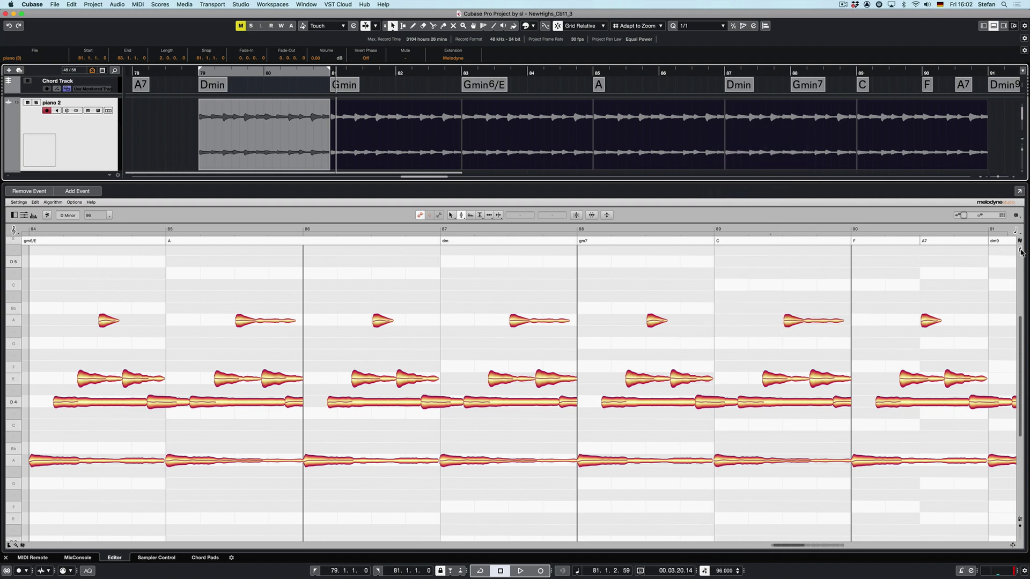
During playback, keep Chord Snap in the pitch grid and snap the piano notes to the chord track
right_click(459, 243)
key("space")
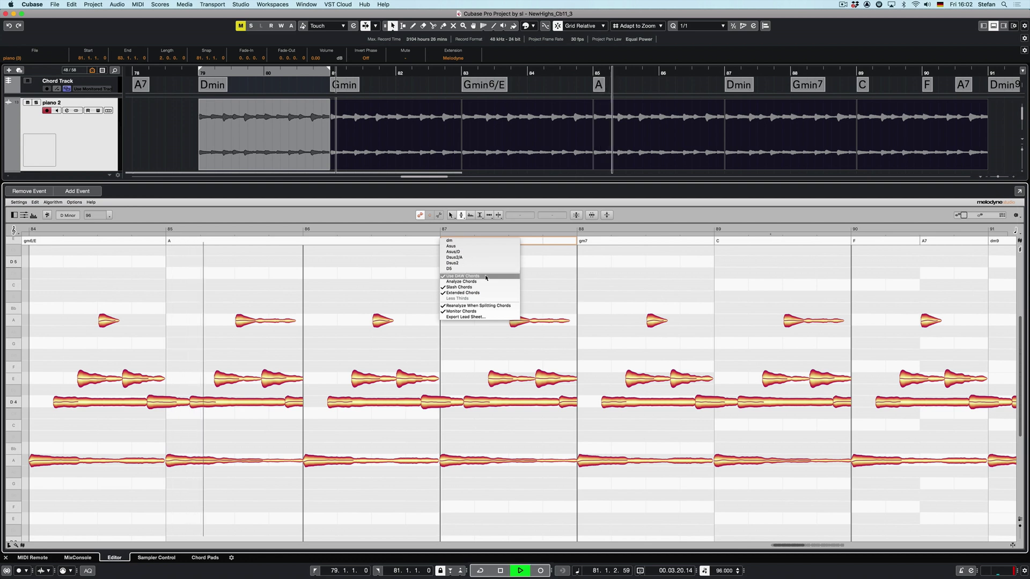
left_click(483, 278)
left_click(15, 232)
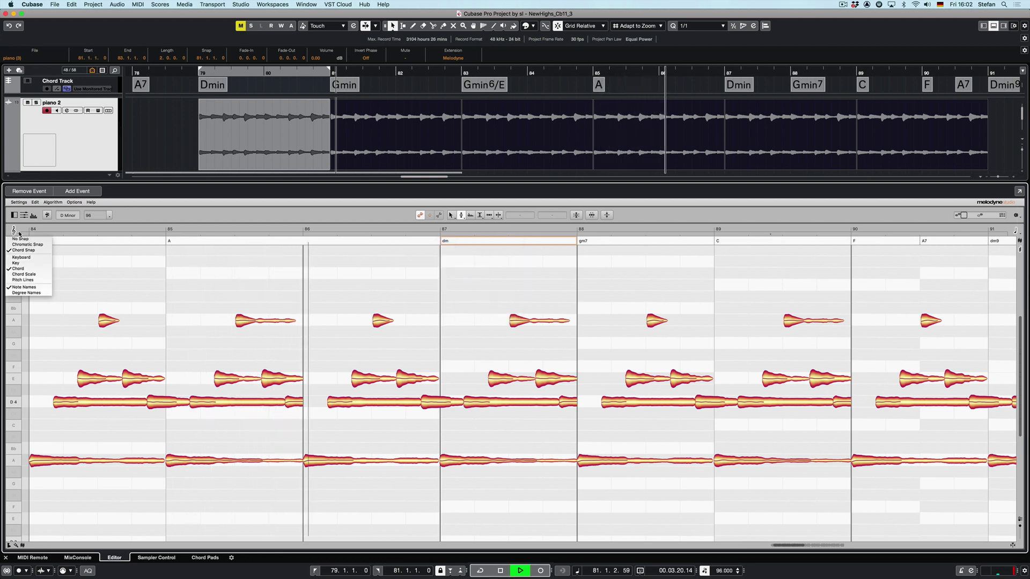
left_click(14, 233)
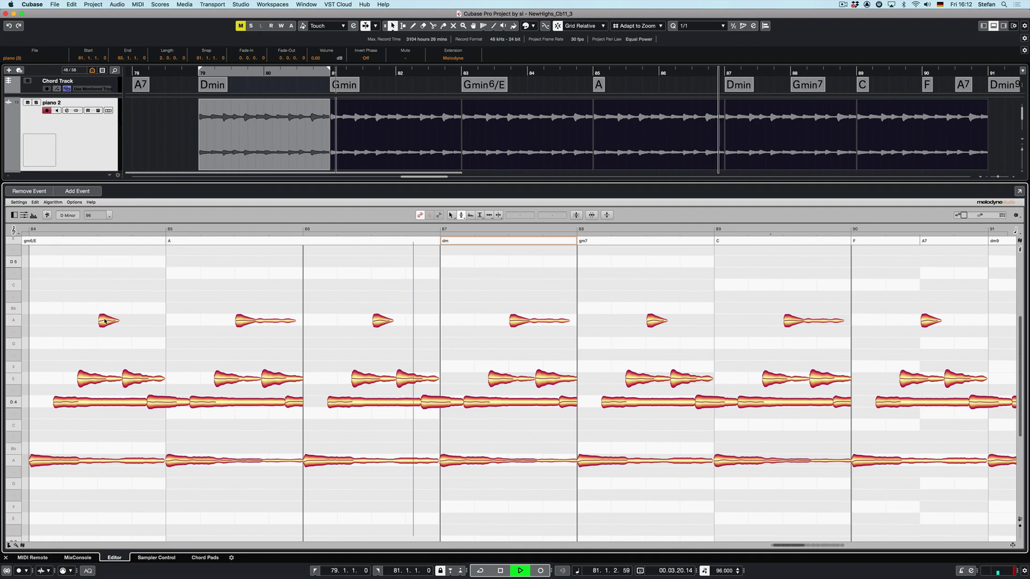
key("super+z")
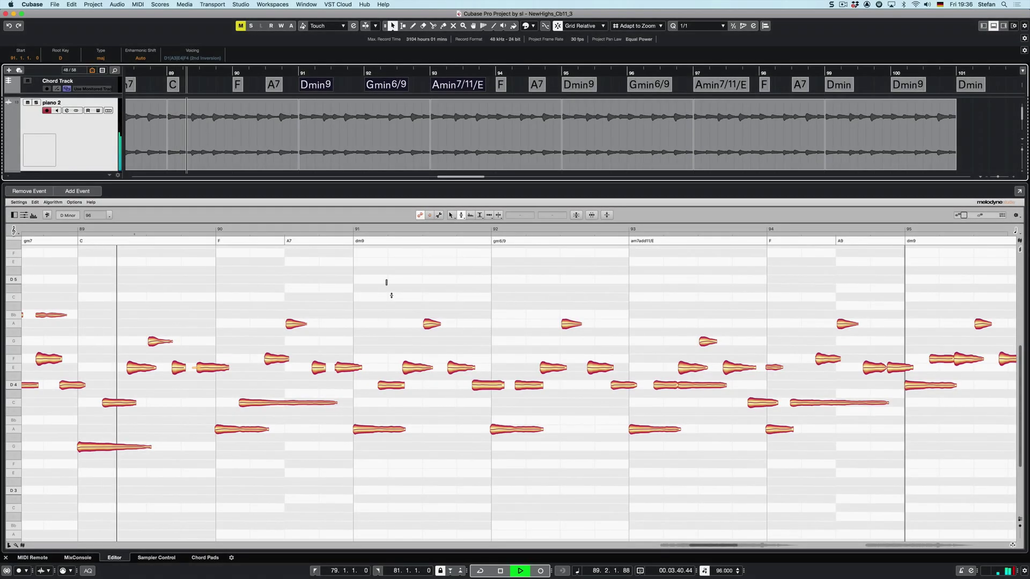
Raise the notes in bars 91–94, lower the two notes in bar 94, and select notes in bars 96–97
mouse_move(387, 281)
left_mouse_down()
mouse_move(599, 485)
mouse_move(730, 483)
left_mouse_up()
left_click_drag(645, 429, 646, 401)
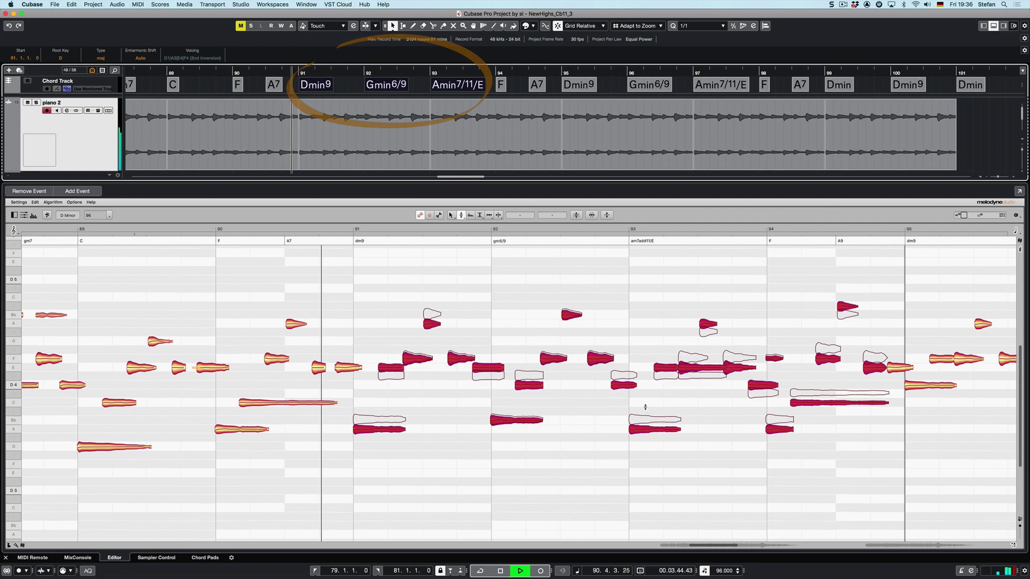
left_click(854, 272)
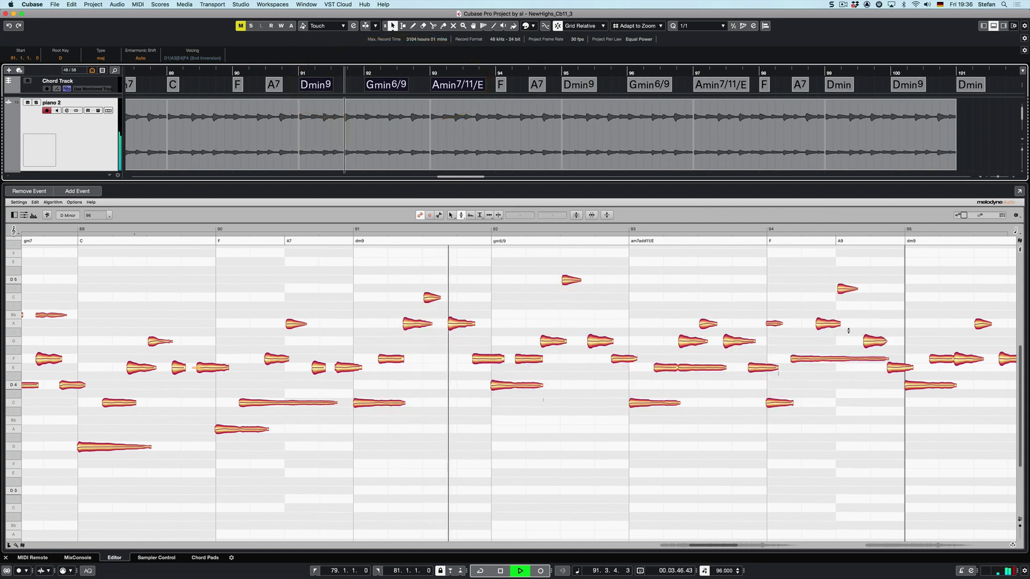
mouse_move(854, 272)
left_mouse_down()
mouse_move(887, 344)
mouse_move(874, 448)
left_mouse_up()
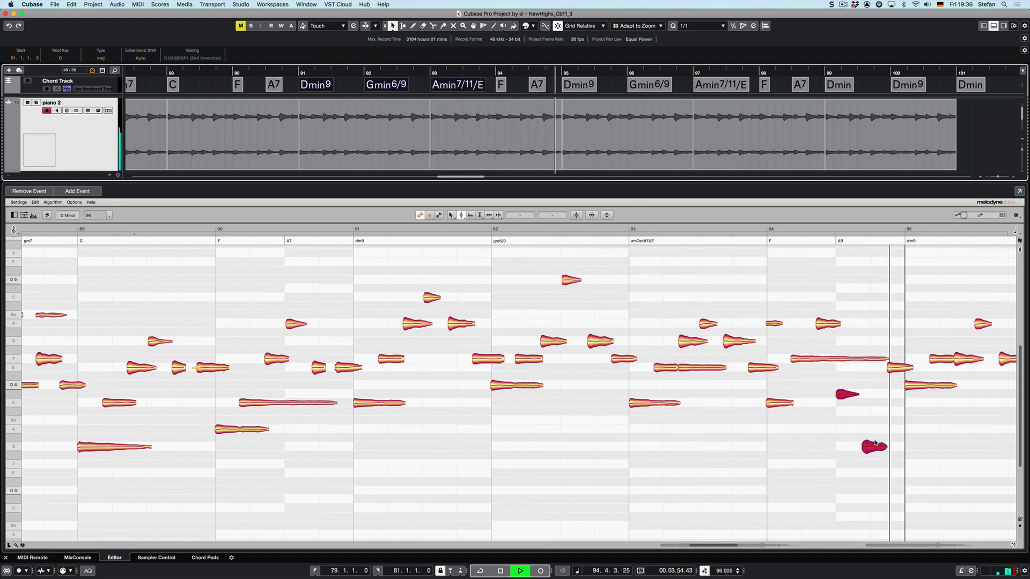
left_click(346, 437, "shift")
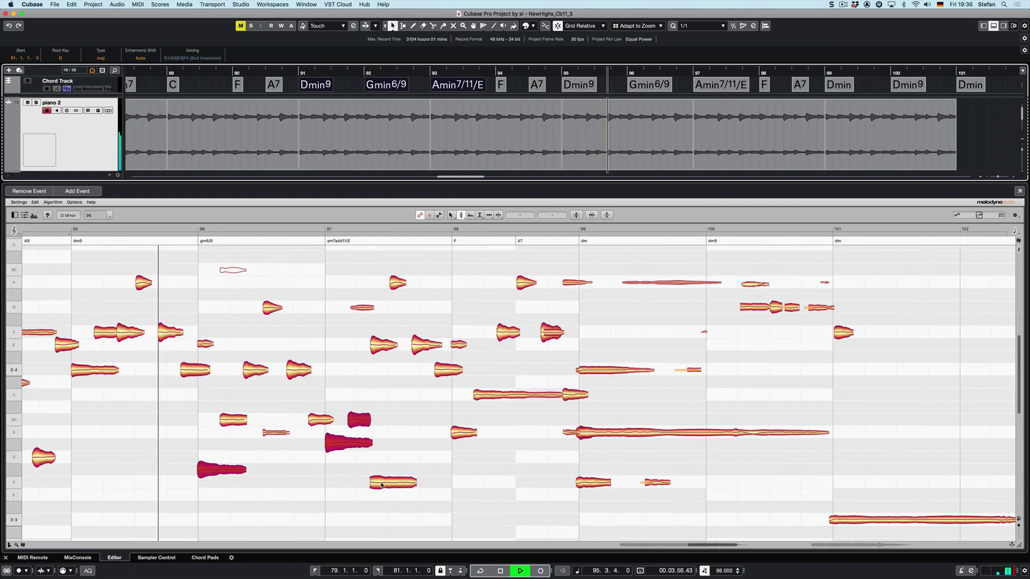
left_click(392, 483, "shift")
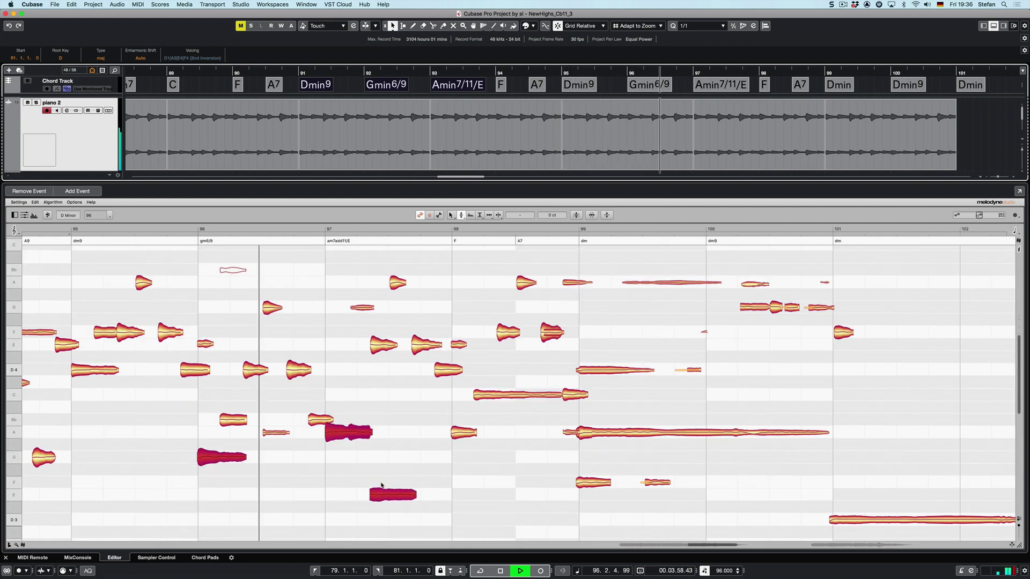